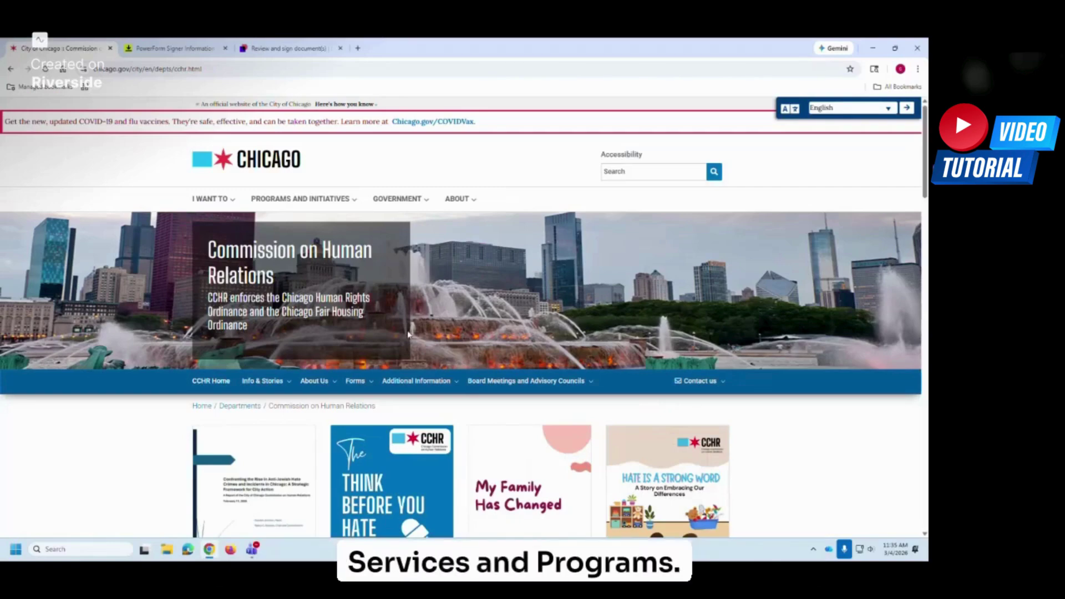
# Open "Discrimination FAQs Brochure and How to File a Complaint" from the Featured Services and Programs section
pyautogui.scroll(-12, 407, 334)
pyautogui.scroll(3, 365, 278)
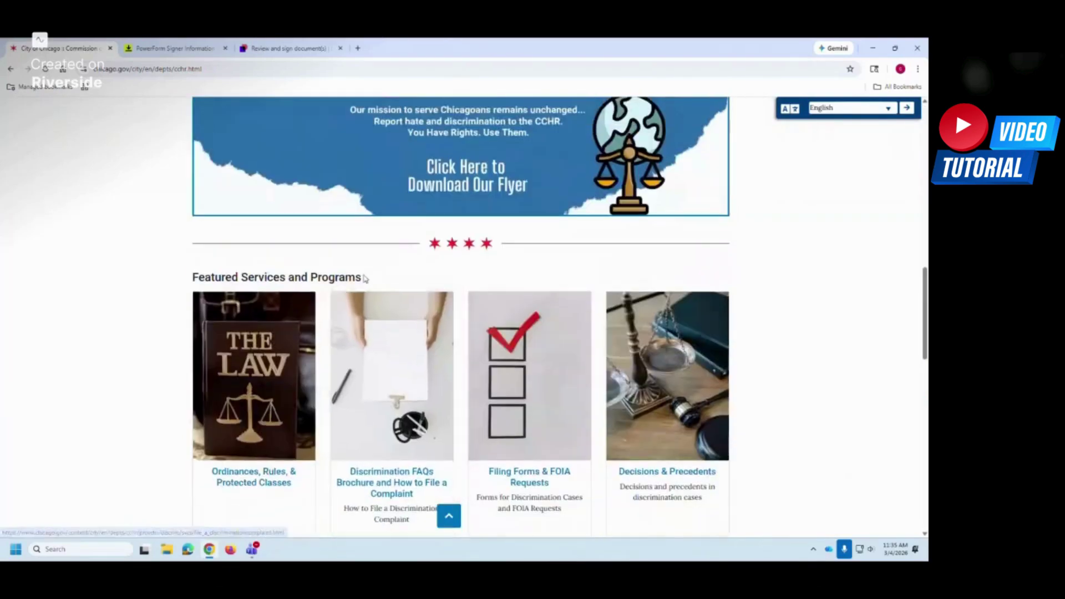
pyautogui.moveTo(365, 278); pyautogui.dragTo(186, 275)
pyautogui.click(175, 275)
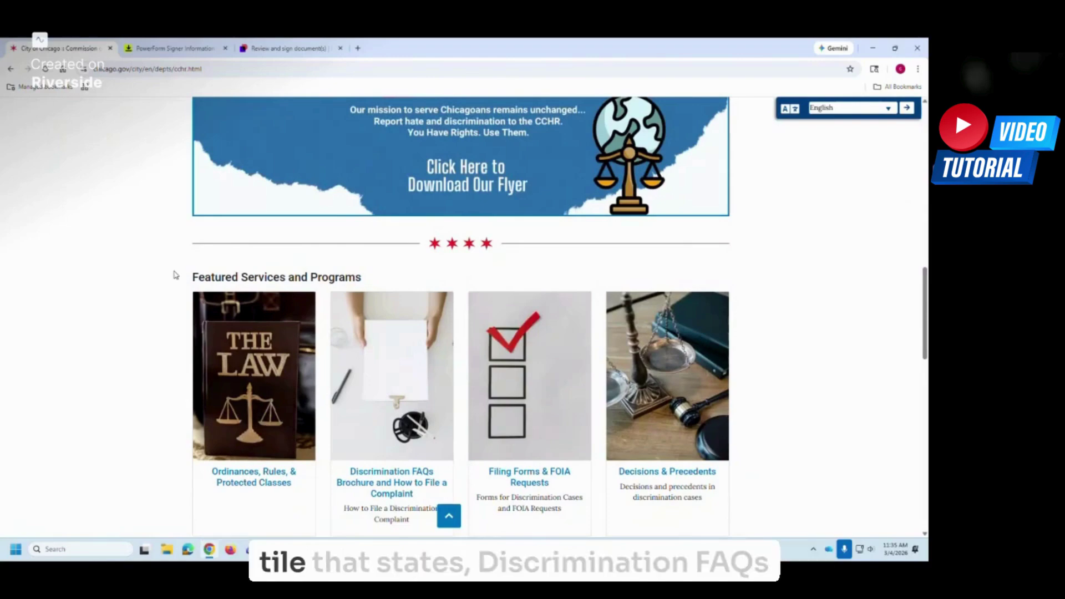
pyautogui.scroll(-1, 174, 275)
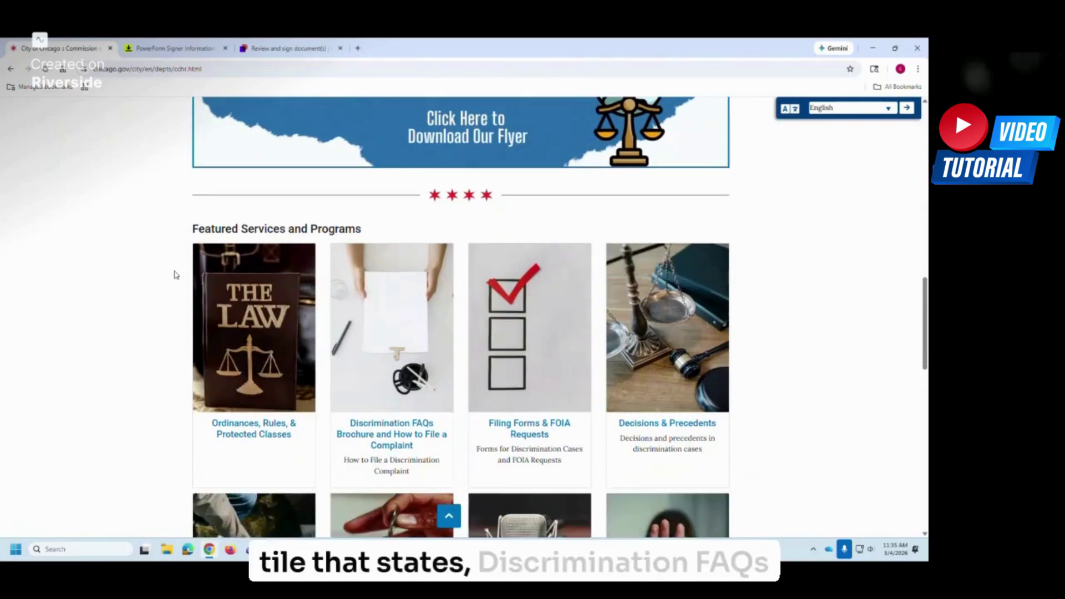
pyautogui.click(394, 443)
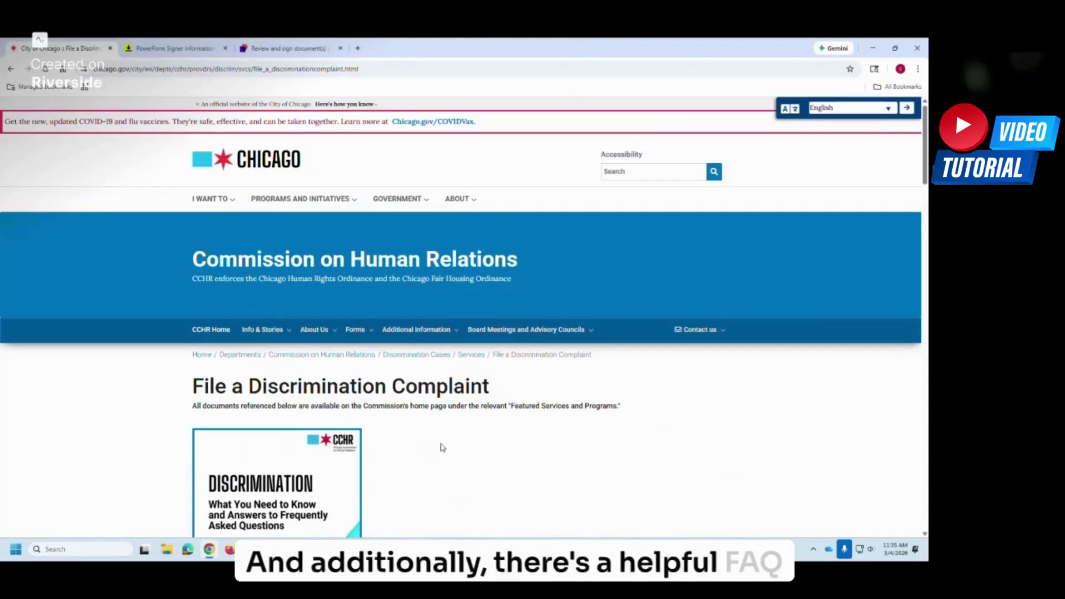
# Find the "Filing your Complaint ONLINE" section of the complaint page and open the ONLINE COMPLAINT FORM
pyautogui.scroll(-3, 442, 447)
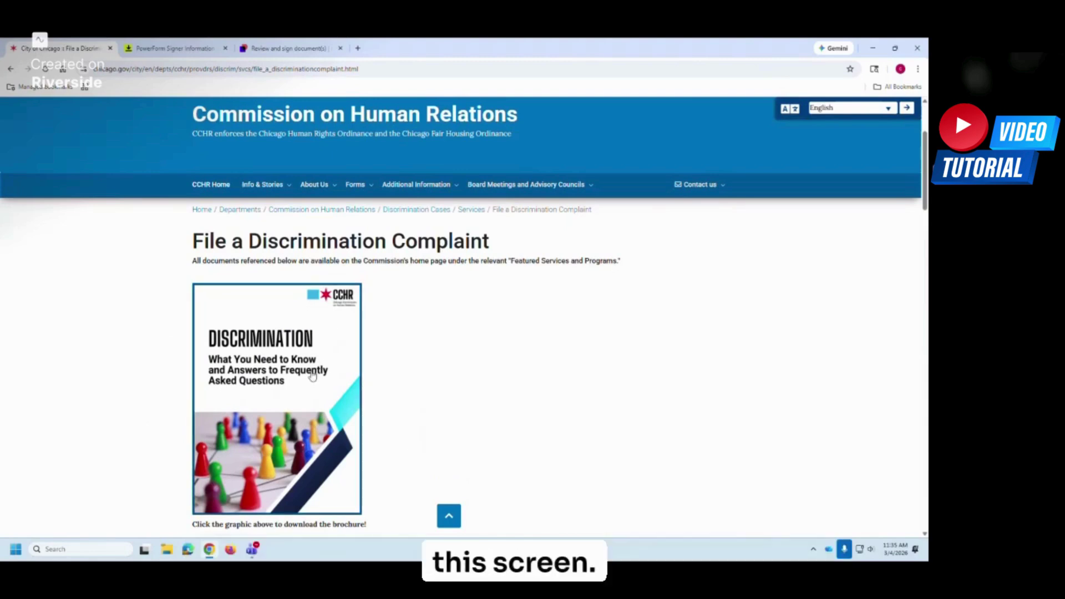
pyautogui.scroll(-1, 556, 404)
pyautogui.scroll(-1, 556, 404)
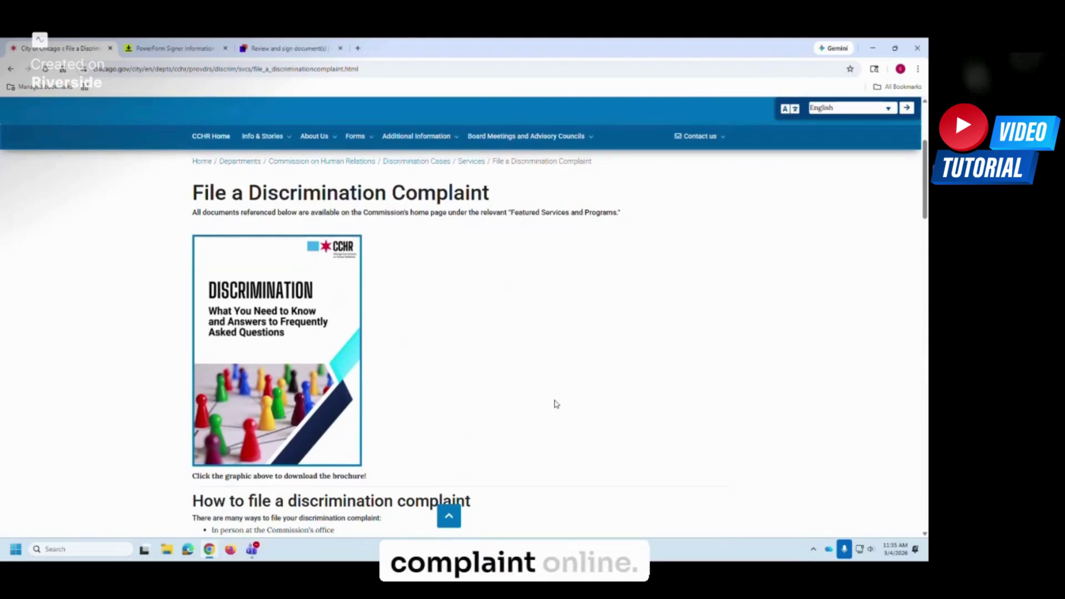
pyautogui.scroll(-15, 527, 418)
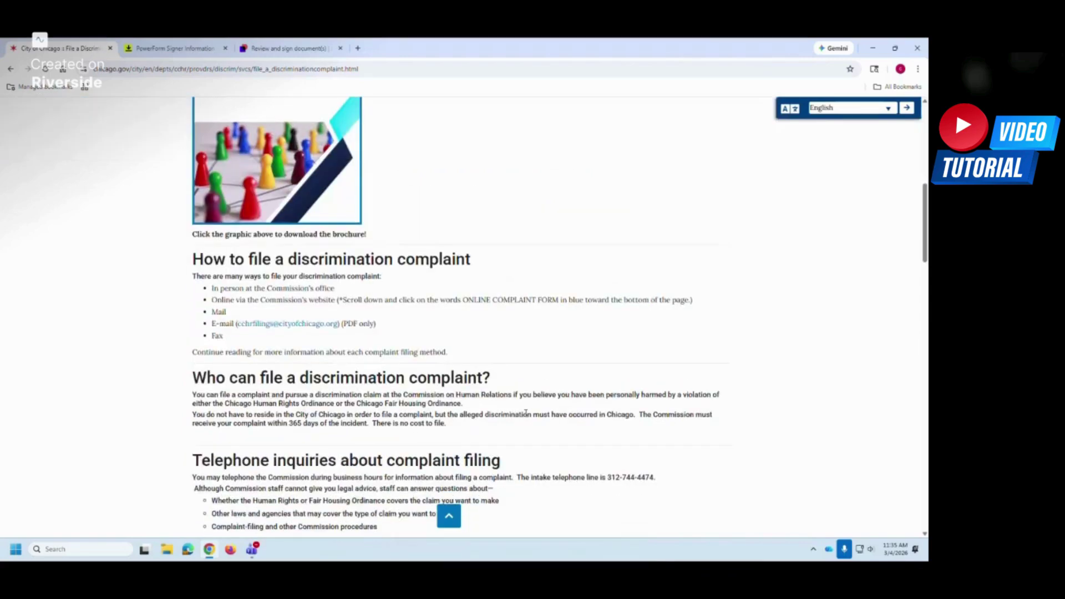
pyautogui.scroll(-4, 525, 414)
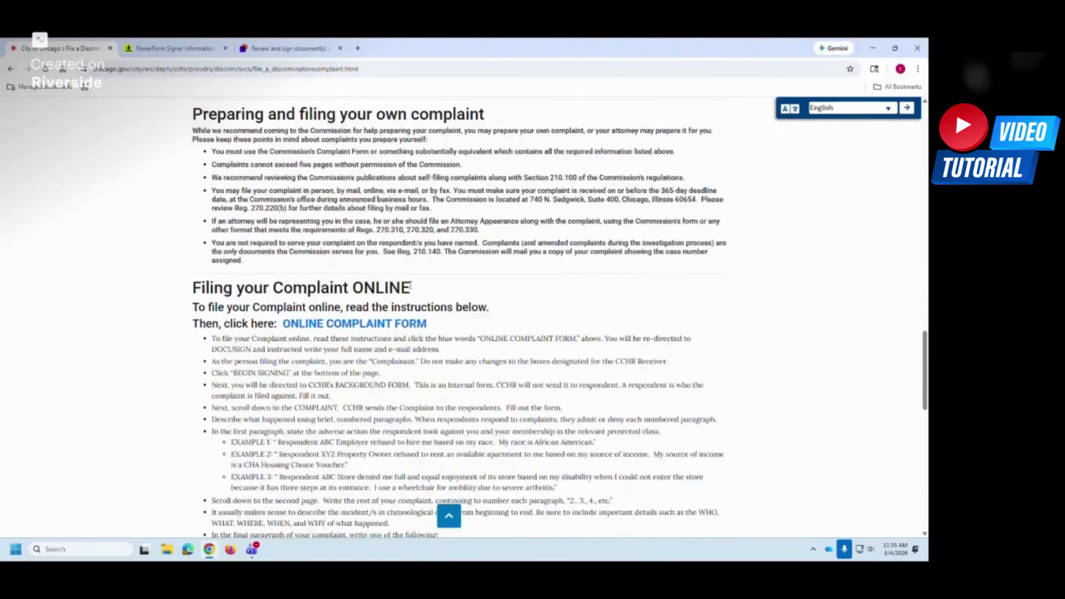
pyautogui.moveTo(412, 287); pyautogui.dragTo(162, 288)
pyautogui.click(164, 288)
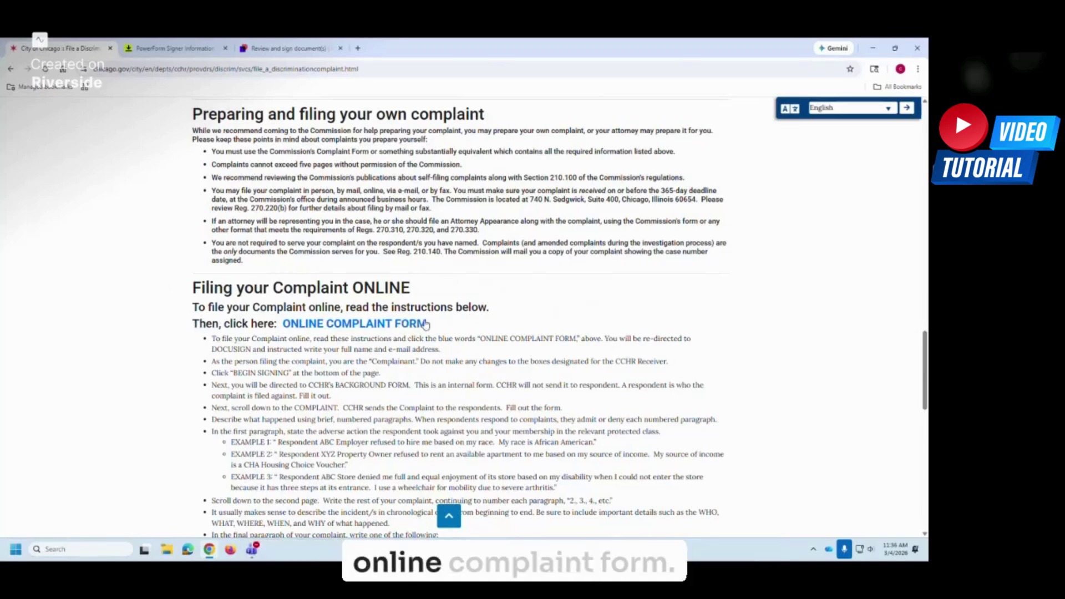
pyautogui.click(370, 325)
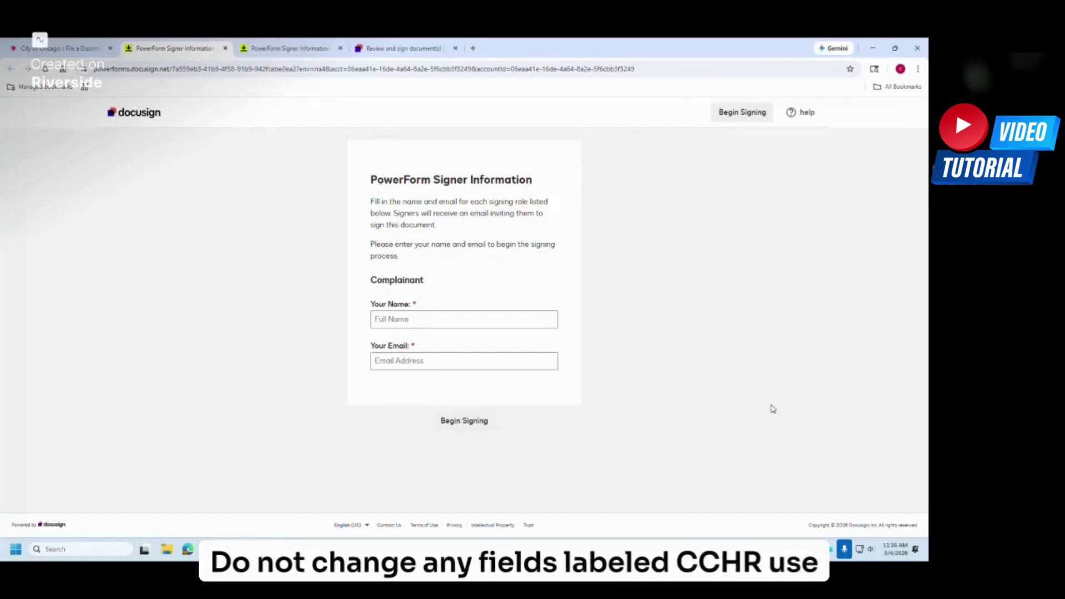
# Close both PowerForm Signer Information pages and bring up the prefilled "Review and sign document(s)" form
pyautogui.click(226, 48)
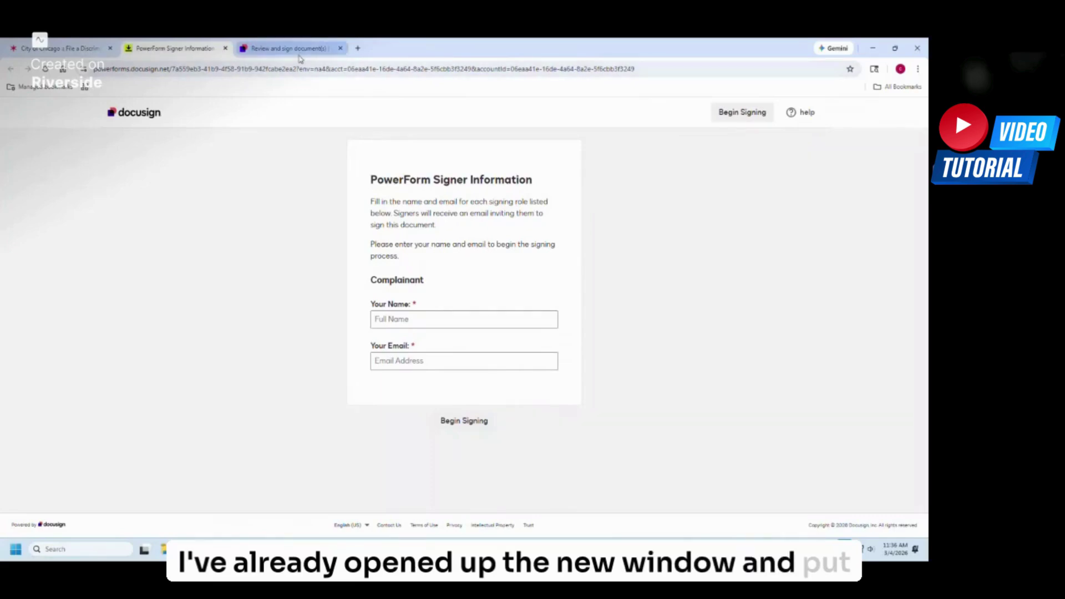
pyautogui.moveTo(300, 59)
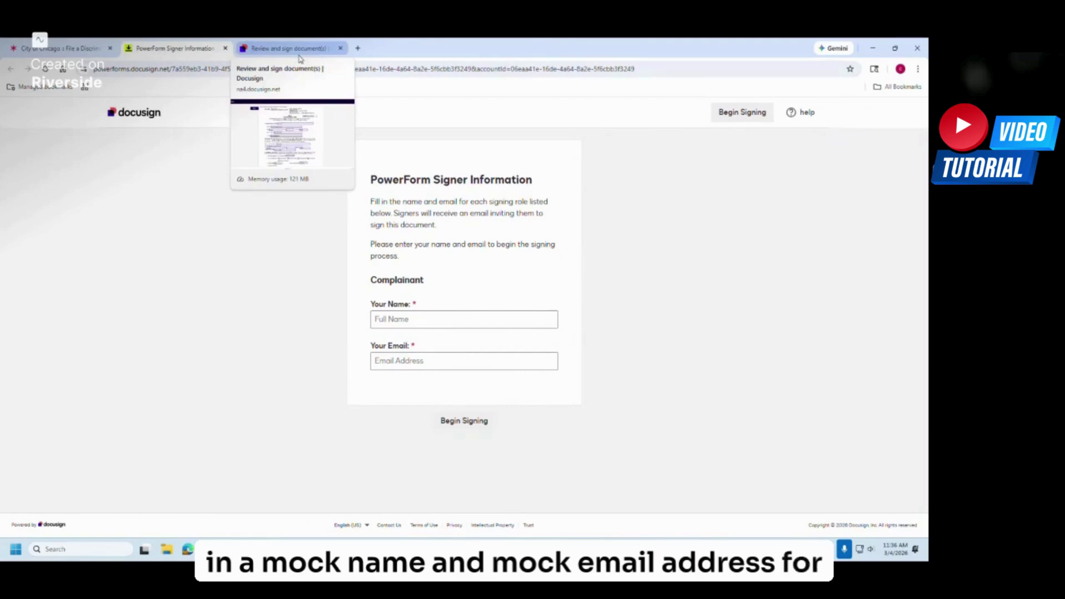
pyautogui.click(300, 58)
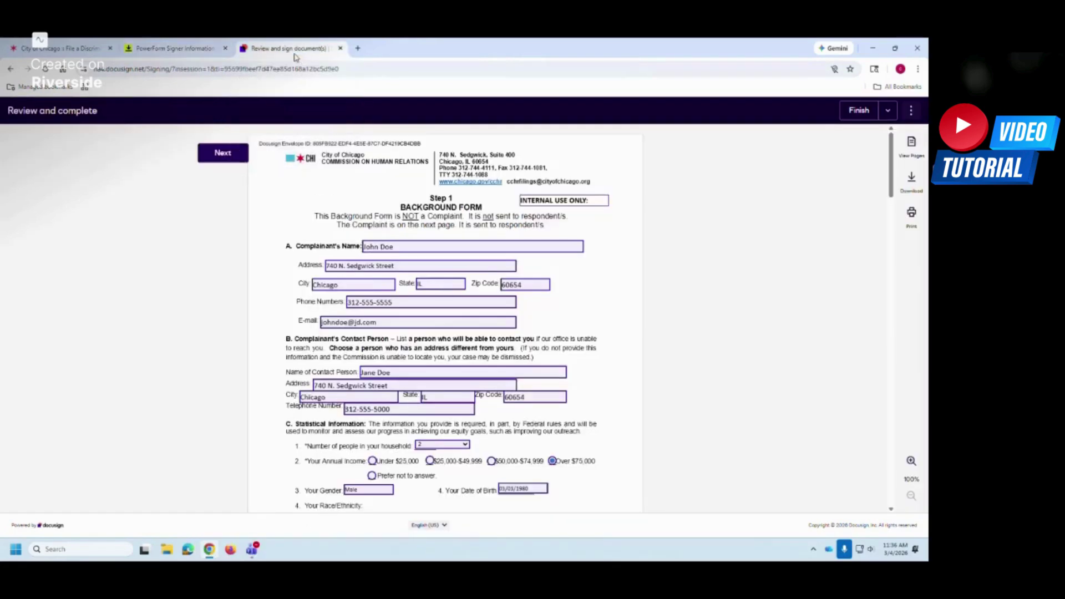
pyautogui.click(225, 48)
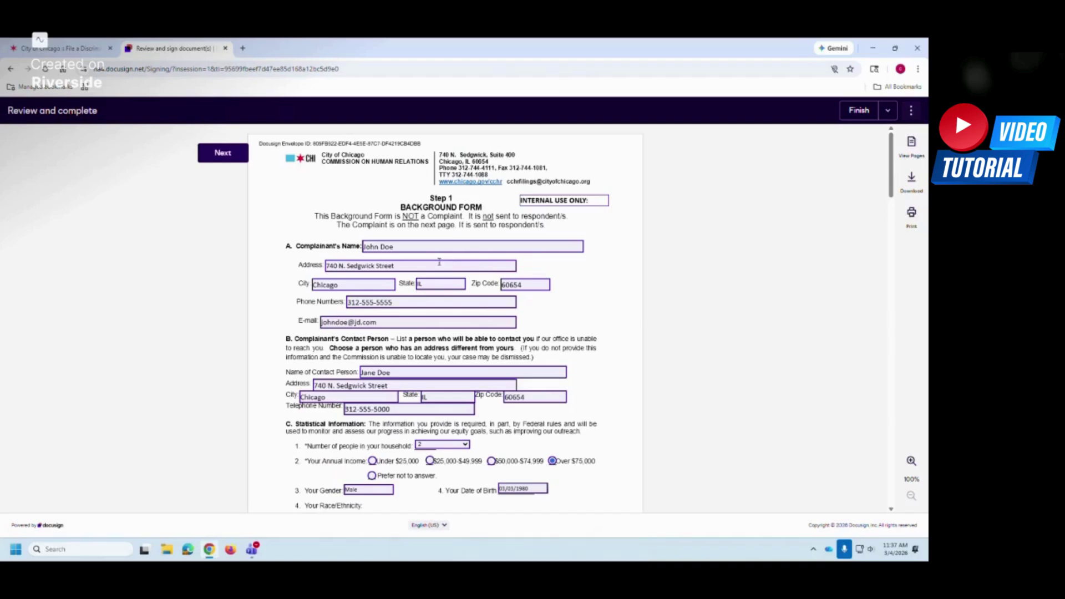
# Review the background form's complainant details, contact person, statistical information and other information sections
pyautogui.scroll(-1, 439, 262)
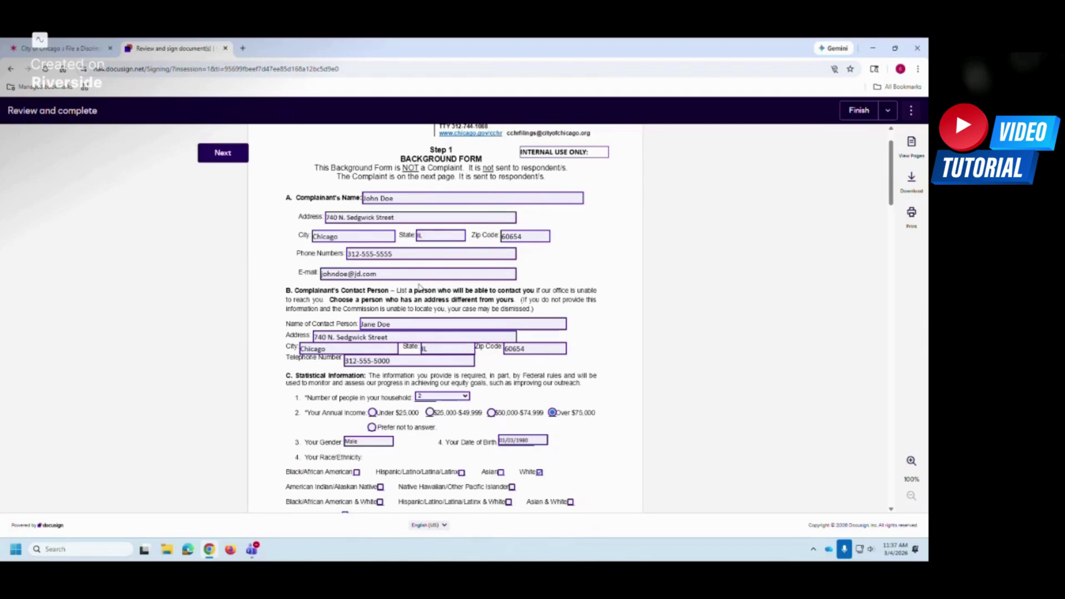
pyautogui.scroll(-2, 419, 287)
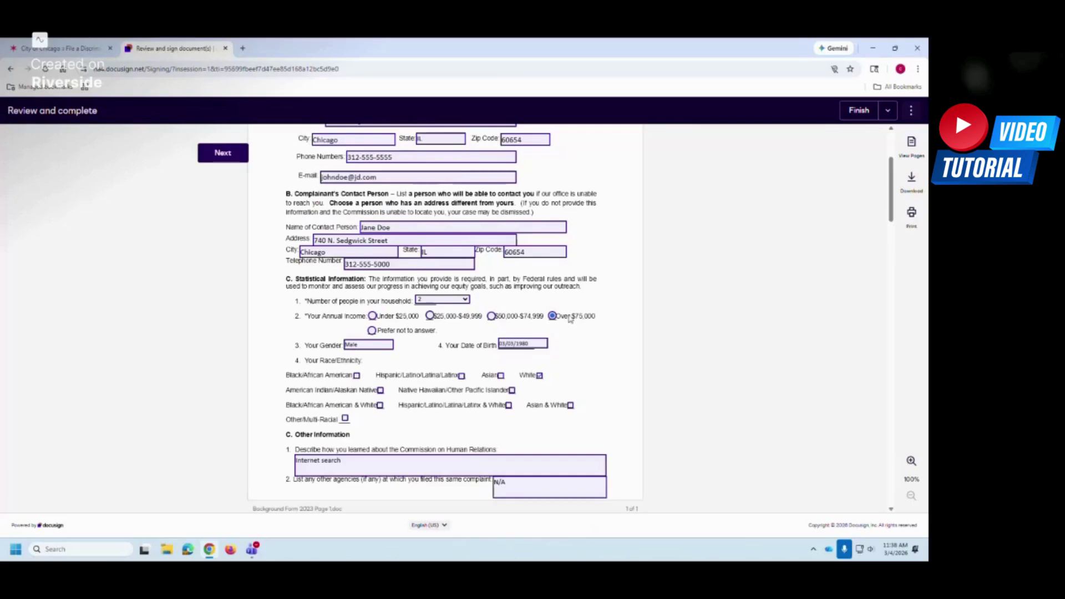
pyautogui.scroll(-2, 566, 313)
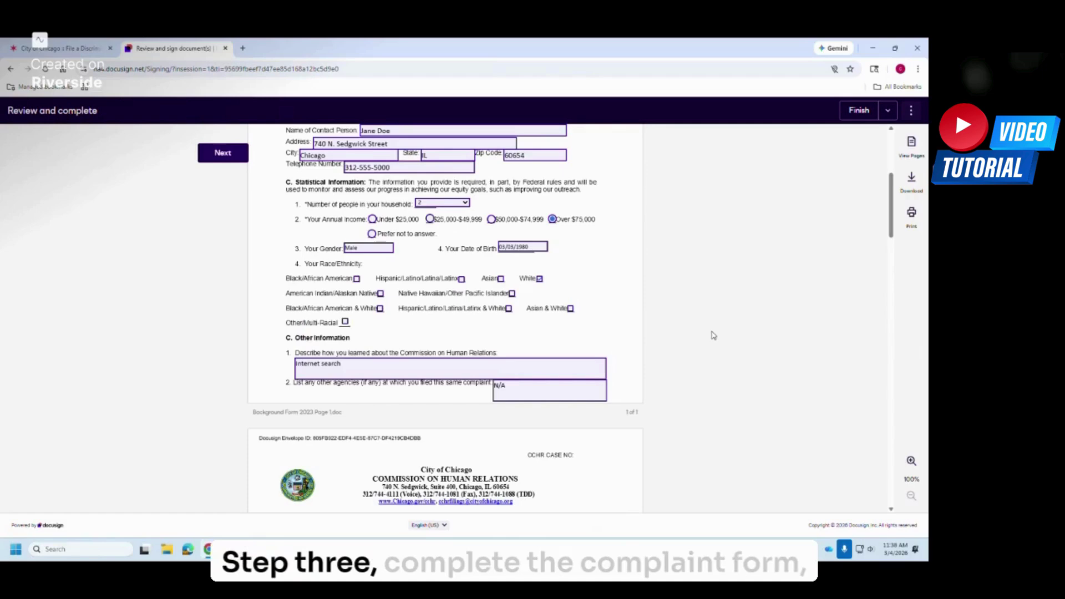
# Review the first page of the complaint form, checking the respondent's name, type of complaint and discrimination basis
pyautogui.scroll(-5, 713, 333)
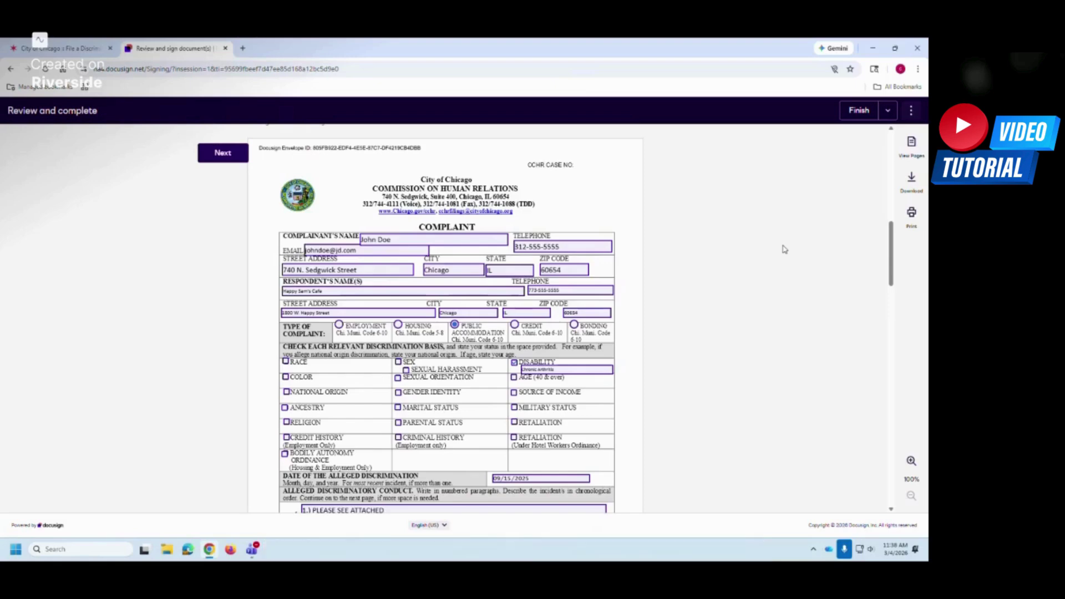
pyautogui.scroll(-2, 769, 253)
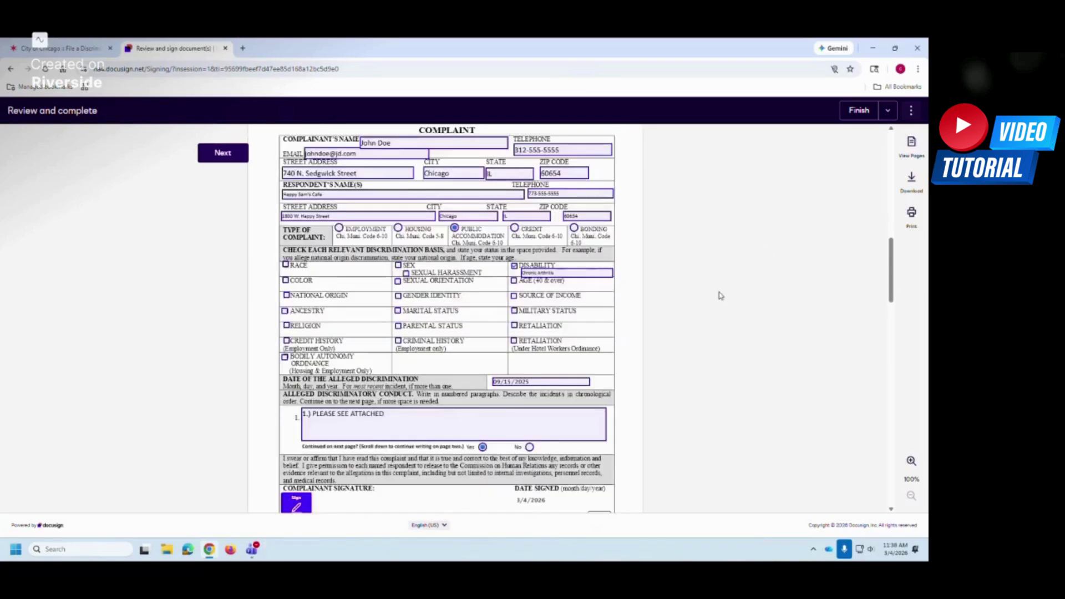
pyautogui.scroll(-1, 718, 295)
pyautogui.scroll(2, 718, 295)
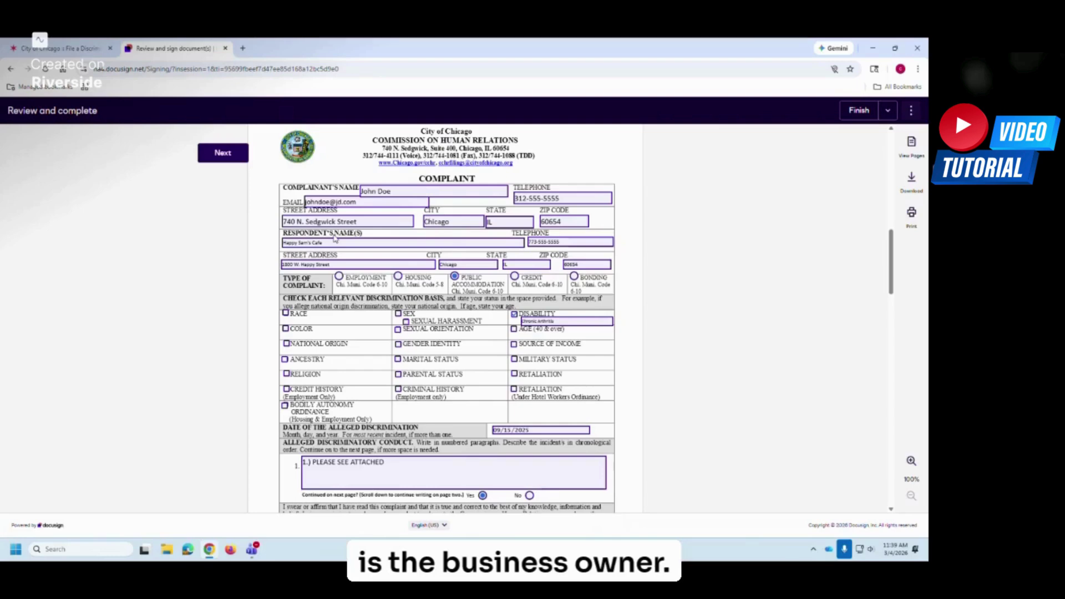
pyautogui.moveTo(327, 243); pyautogui.dragTo(262, 243)
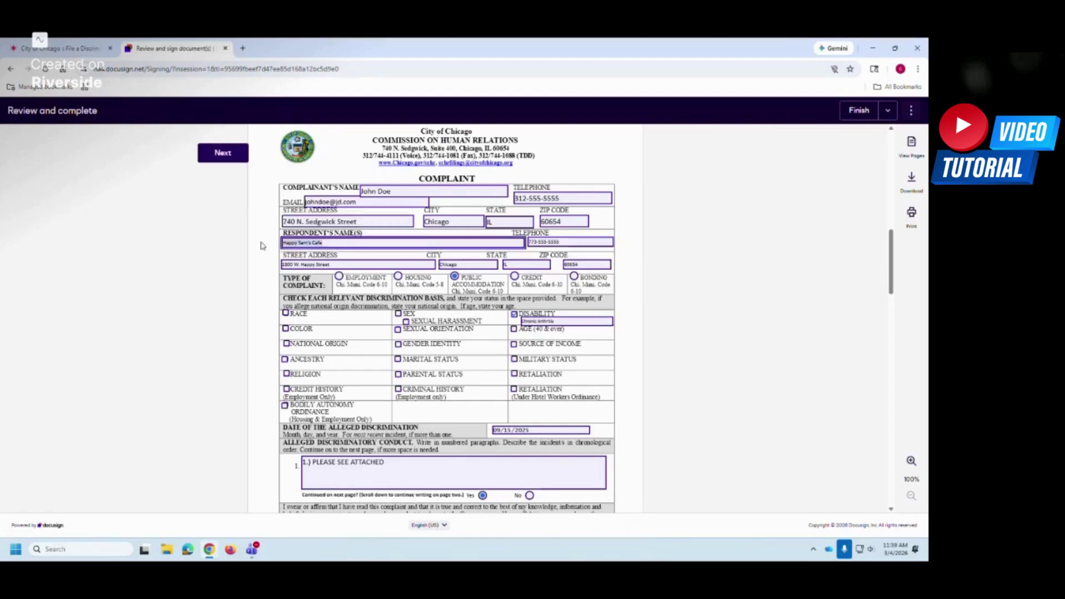
pyautogui.click(259, 245)
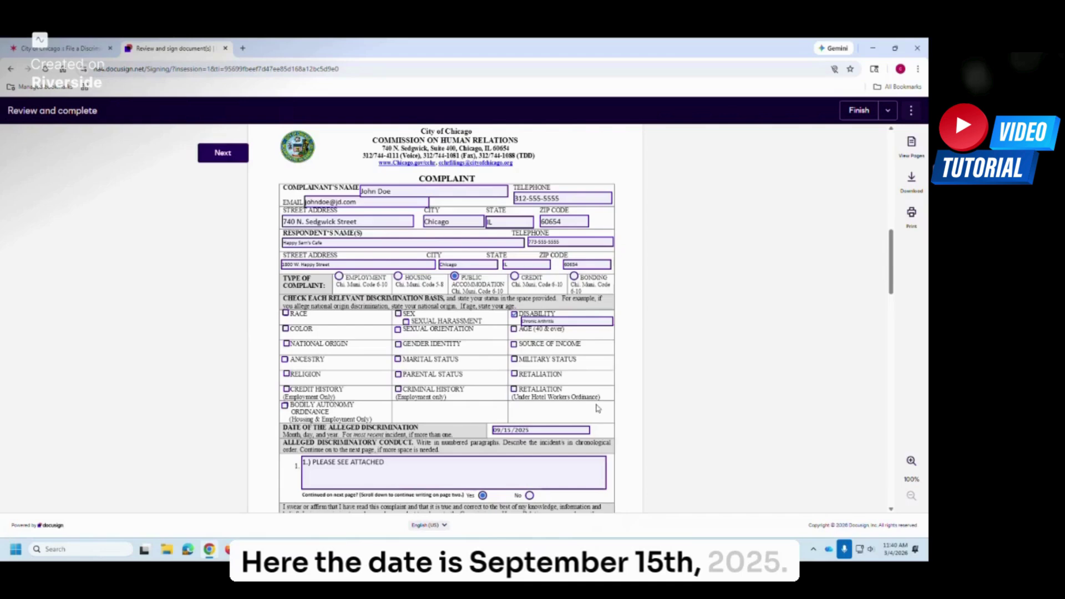
# Check the date of the alleged discrimination and the first paragraph under Alleged Discriminatory Conduct
pyautogui.scroll(-2, 597, 408)
pyautogui.click(541, 333)
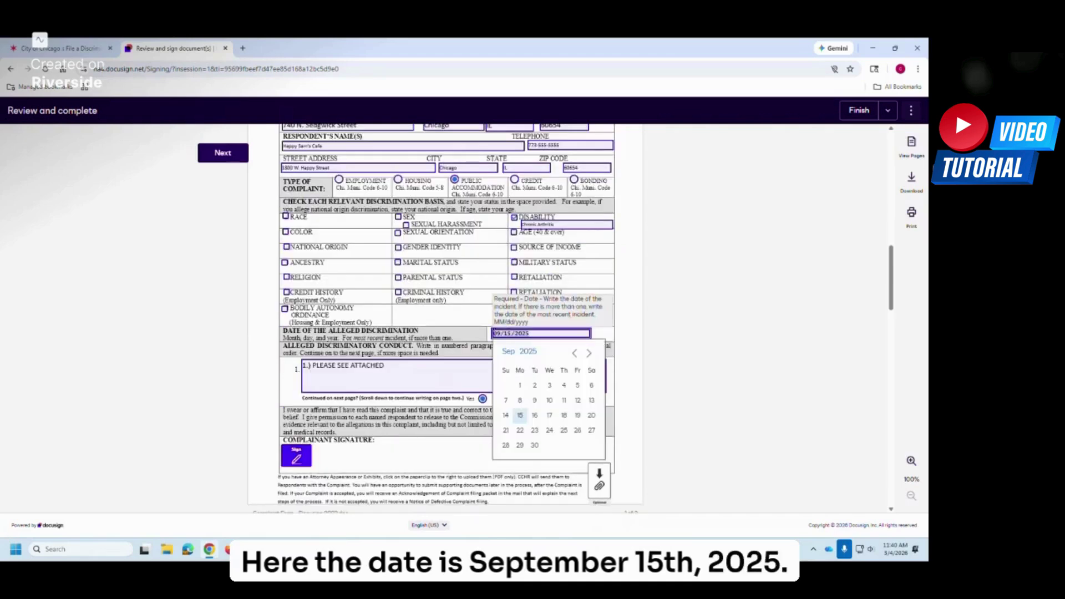
pyautogui.click(699, 304)
pyautogui.scroll(-3, 699, 305)
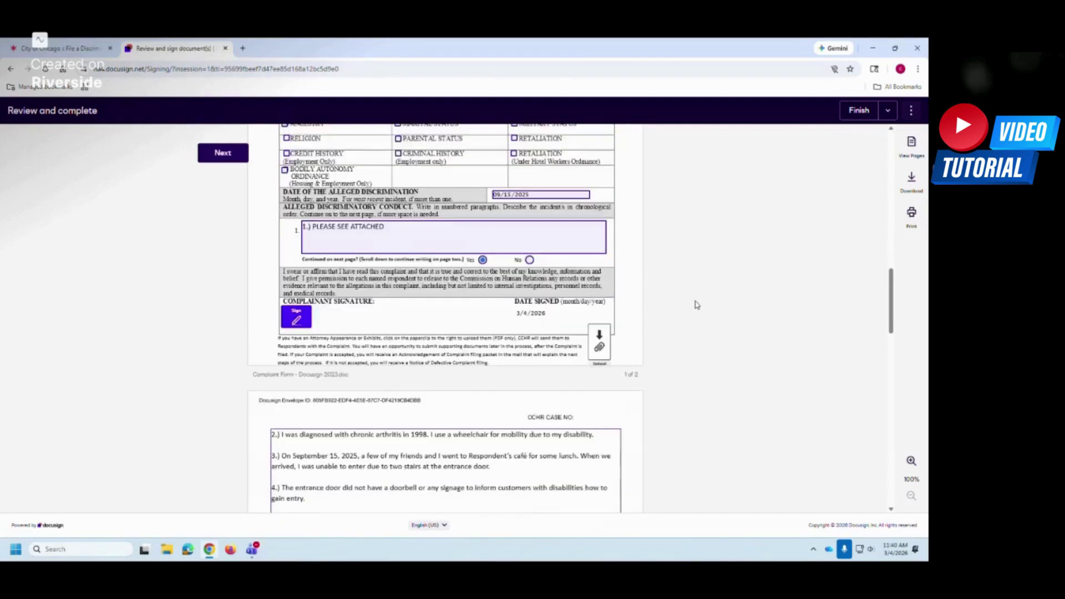
pyautogui.moveTo(371, 201)
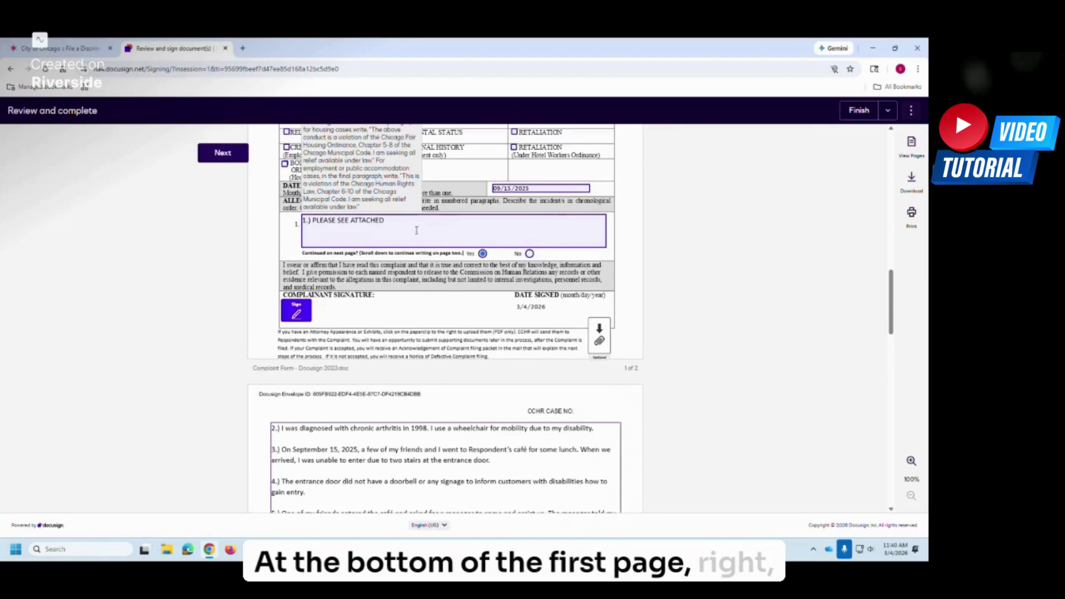
pyautogui.moveTo(405, 222); pyautogui.dragTo(303, 220)
pyautogui.click(748, 260)
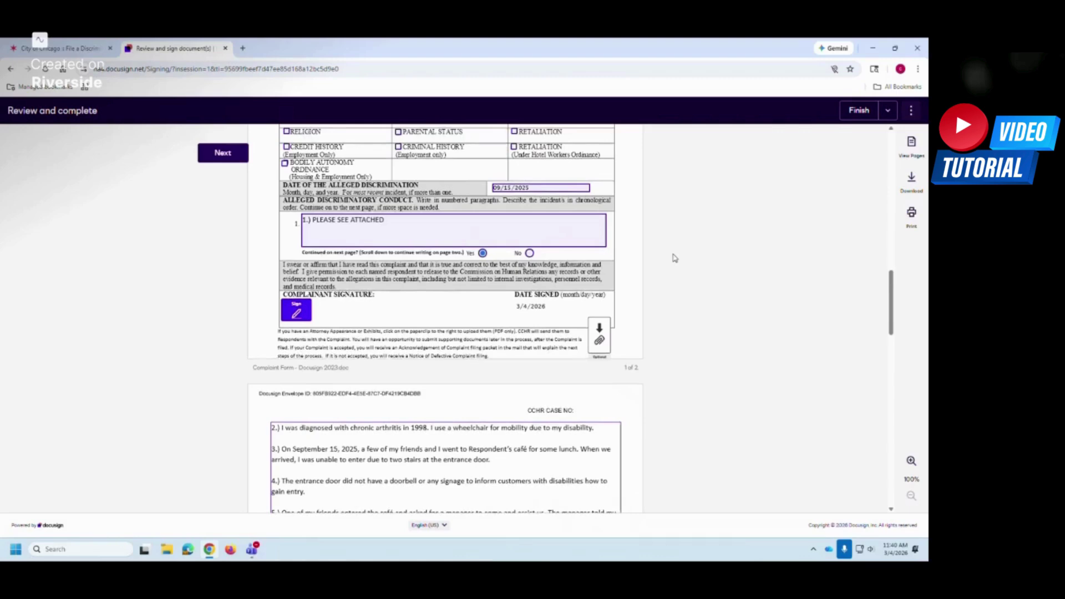
# Read the numbered incident paragraphs on the complaint's second page through the closing request for relief
pyautogui.scroll(-4, 675, 258)
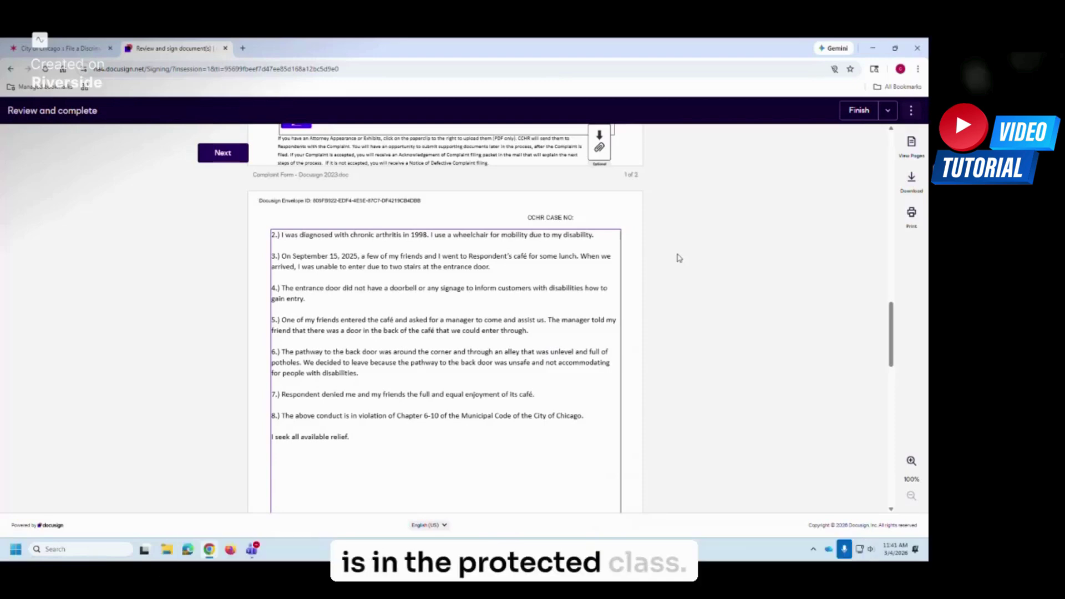
pyautogui.moveTo(358, 231)
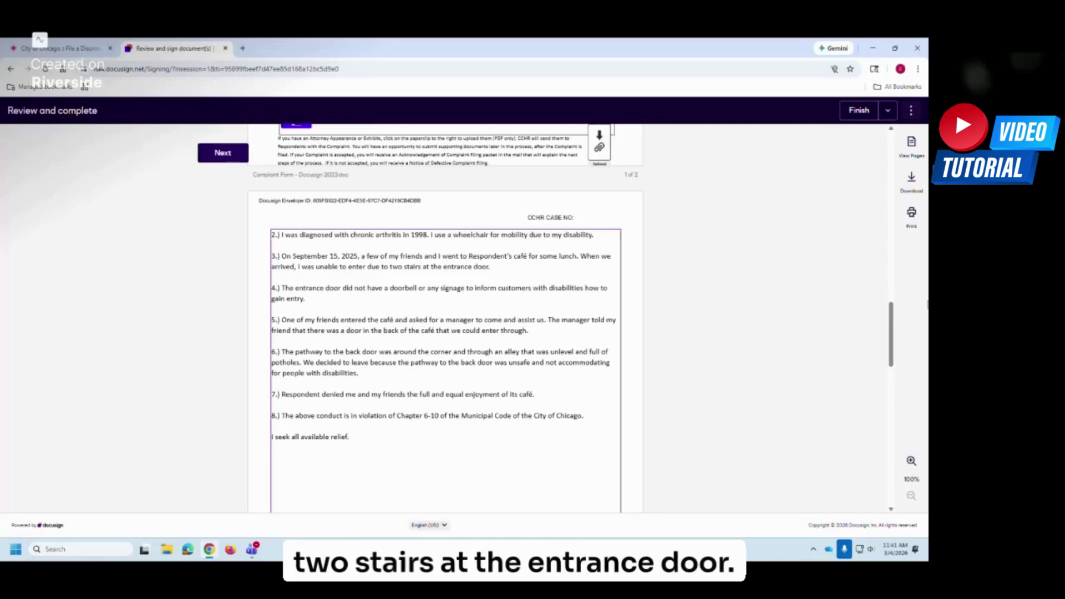
pyautogui.moveTo(500, 276); pyautogui.dragTo(271, 255)
pyautogui.click(665, 289)
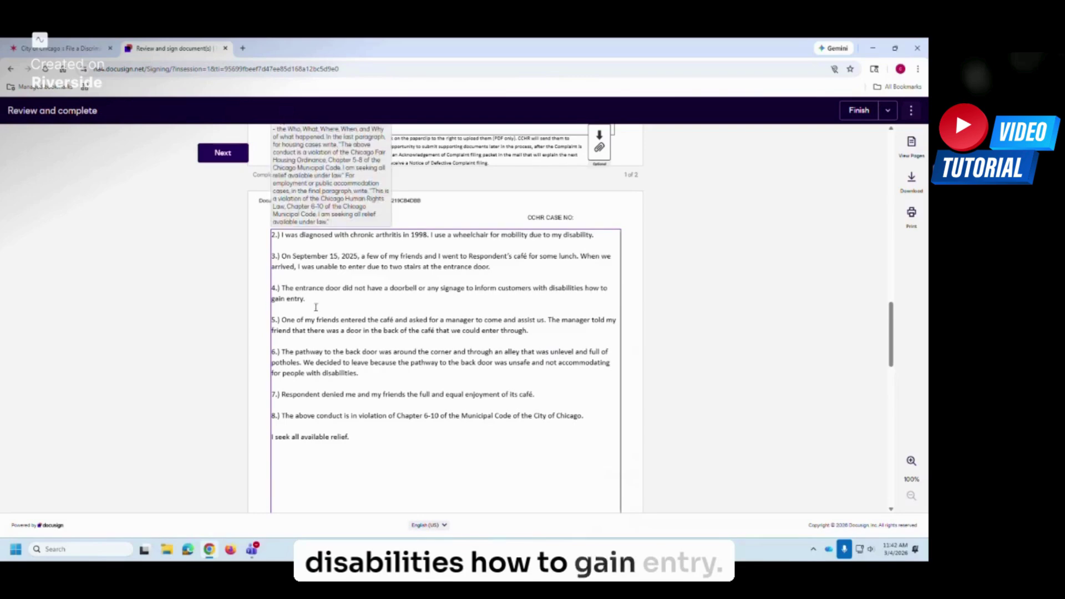
pyautogui.click(290, 320)
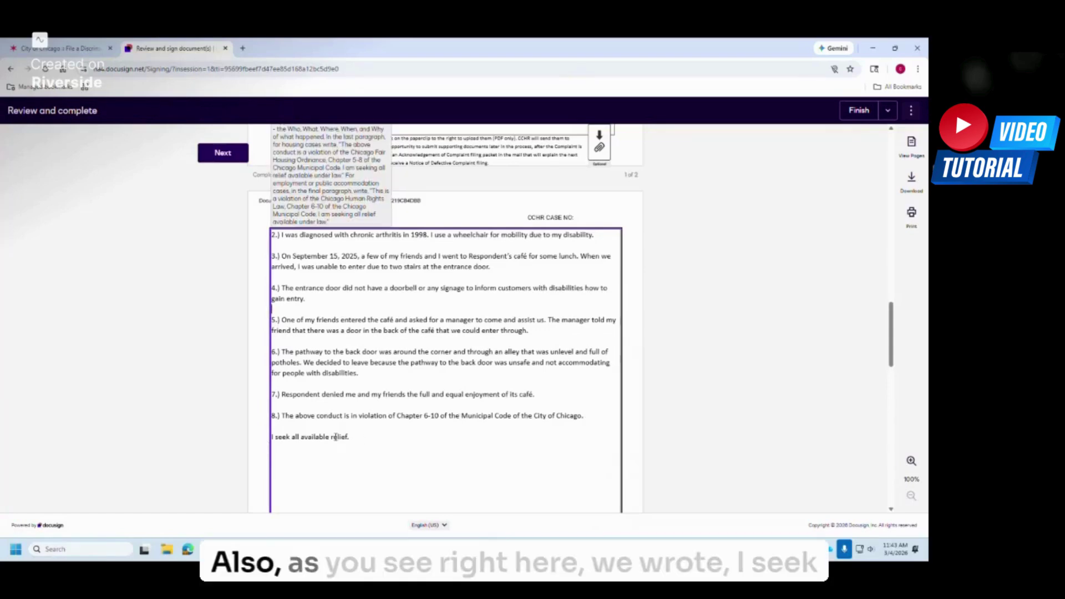
pyautogui.moveTo(350, 436); pyautogui.dragTo(333, 437)
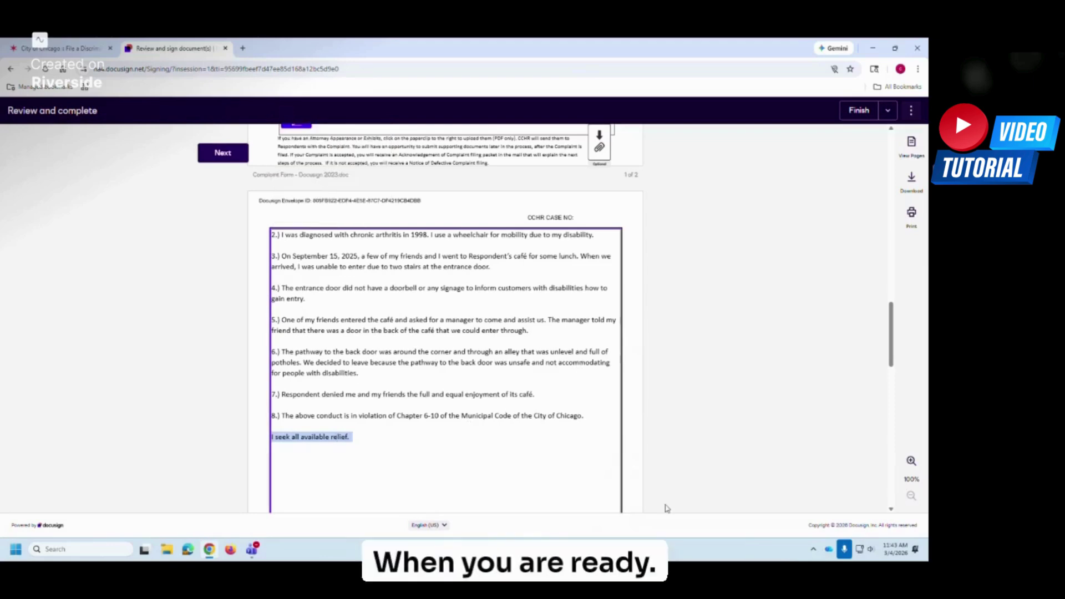
# Sign the complaint in the Complainant Signature field on its first page
pyautogui.click(699, 411)
pyautogui.scroll(4, 698, 411)
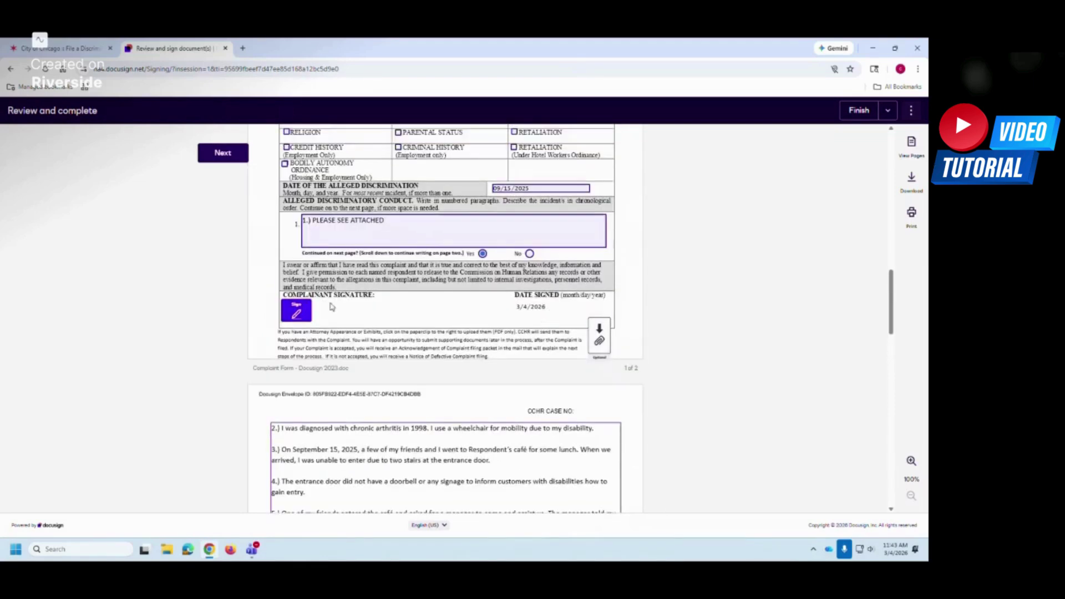
pyautogui.click(298, 314)
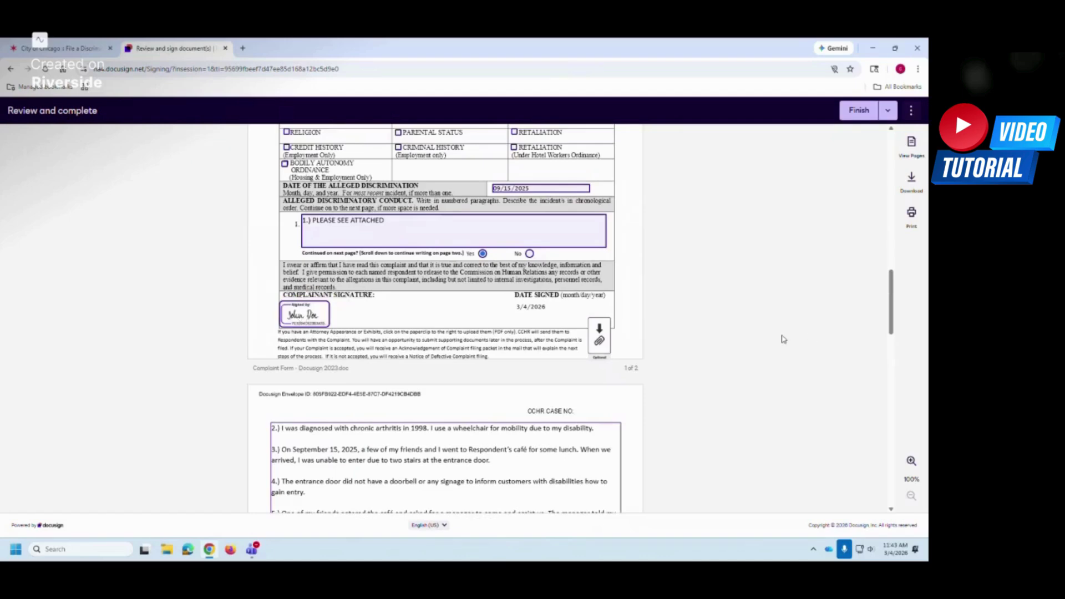
# Finish the signed document from the start of the form, then close the Docusign page without saving a copy
pyautogui.scroll(1, 783, 337)
pyautogui.scroll(14, 760, 325)
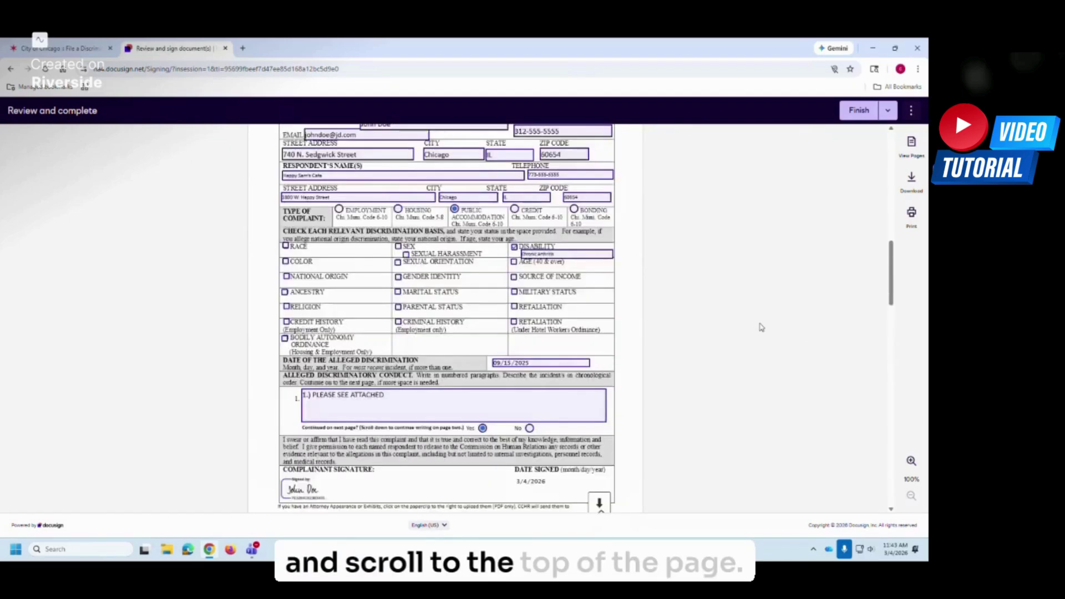
pyautogui.scroll(3, 762, 328)
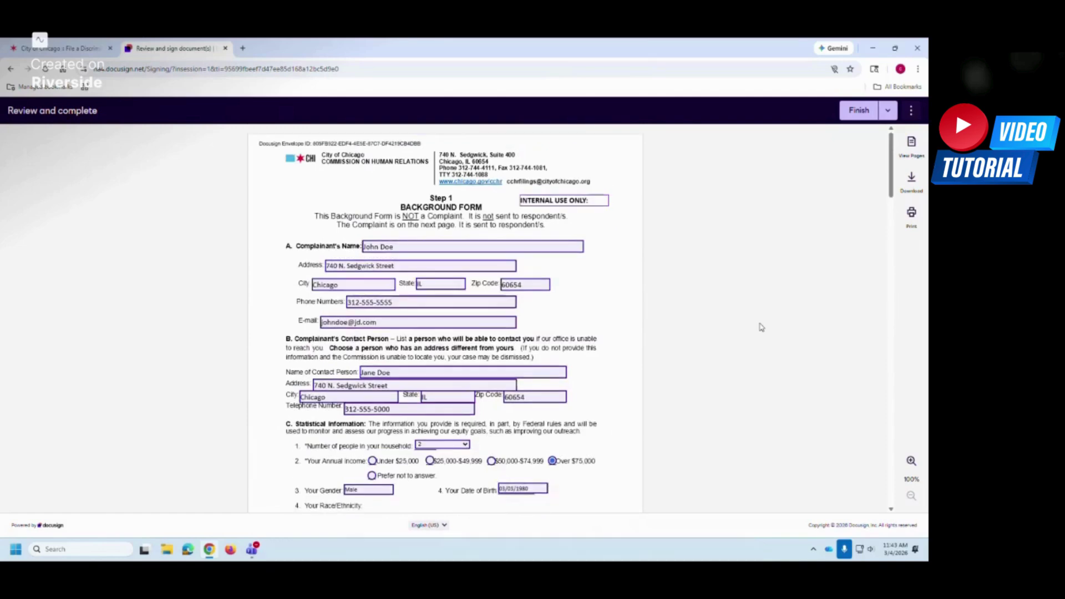
pyautogui.click(854, 117)
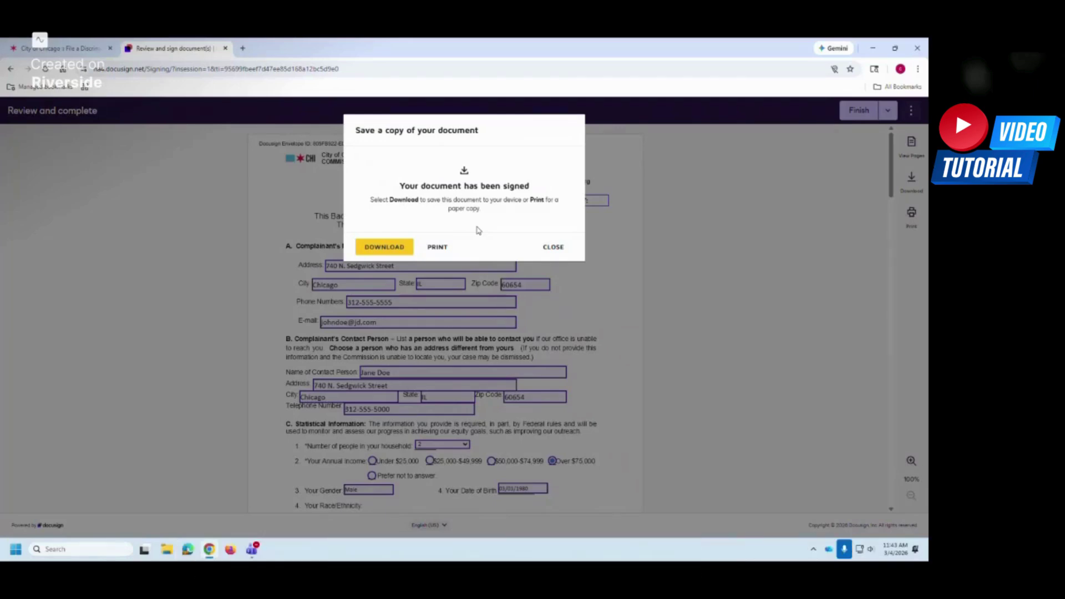
pyautogui.click(225, 49)
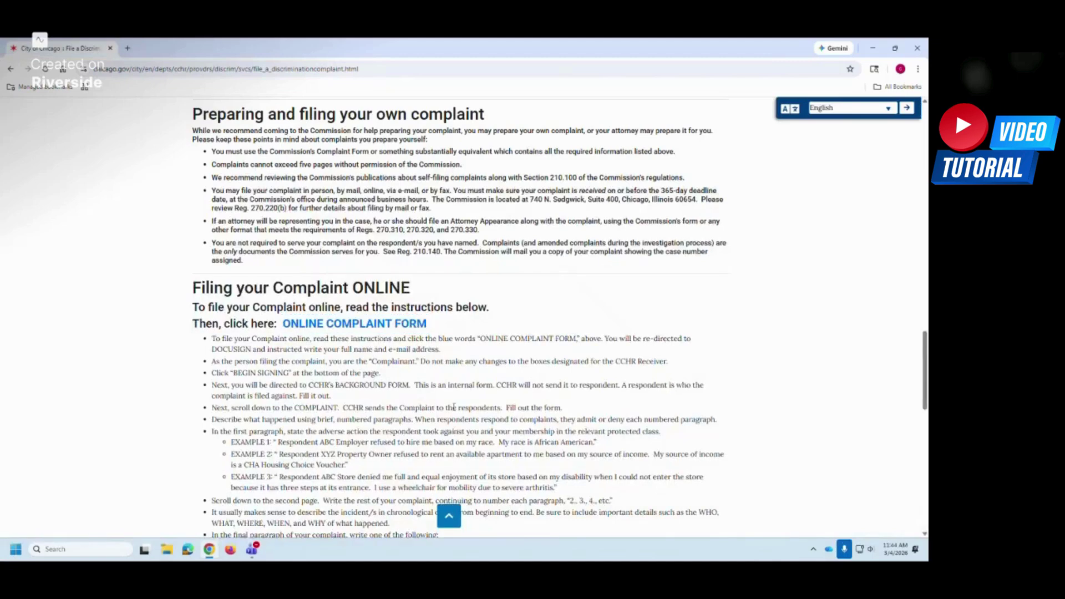